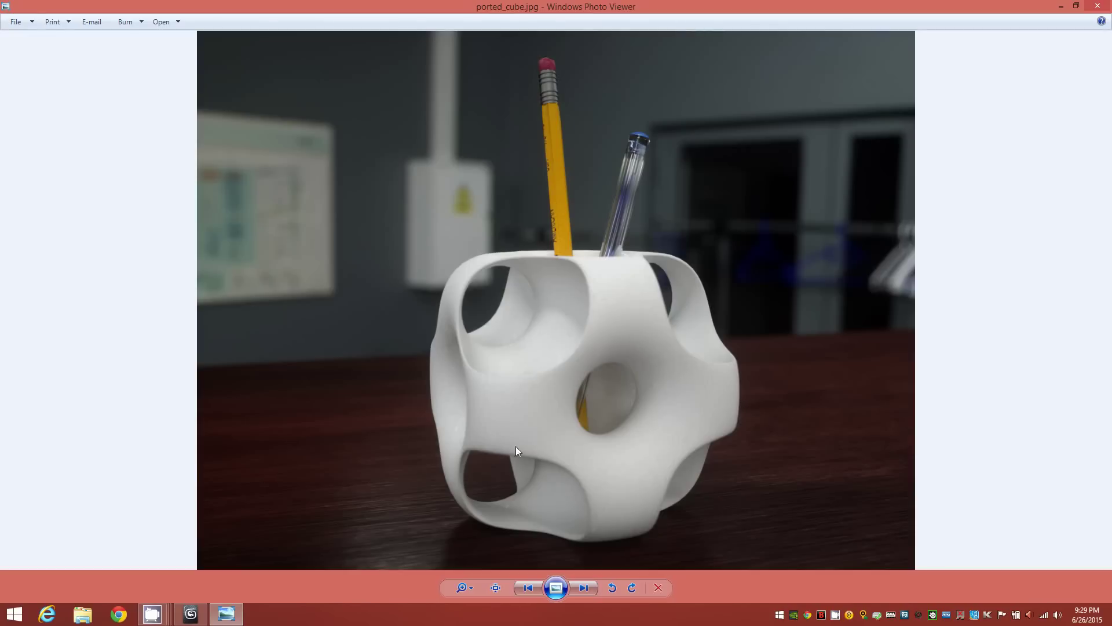
Switch to 3ds Max, create a cube about 72 cm wide with three segments per side at the grid's centre, and show edged faces
click(191, 613)
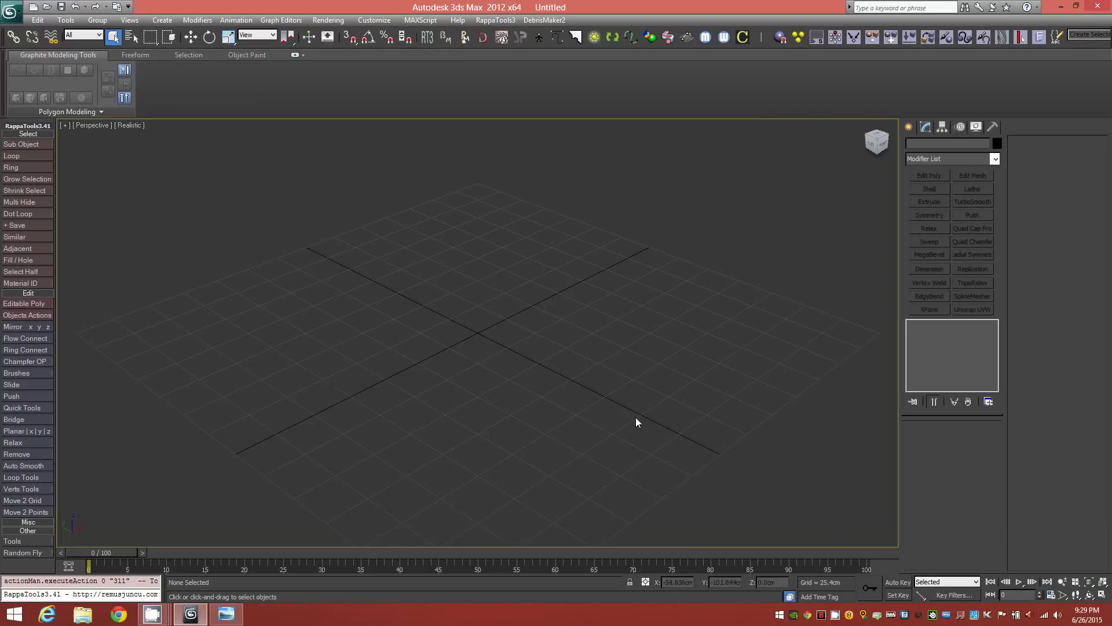
click(908, 127)
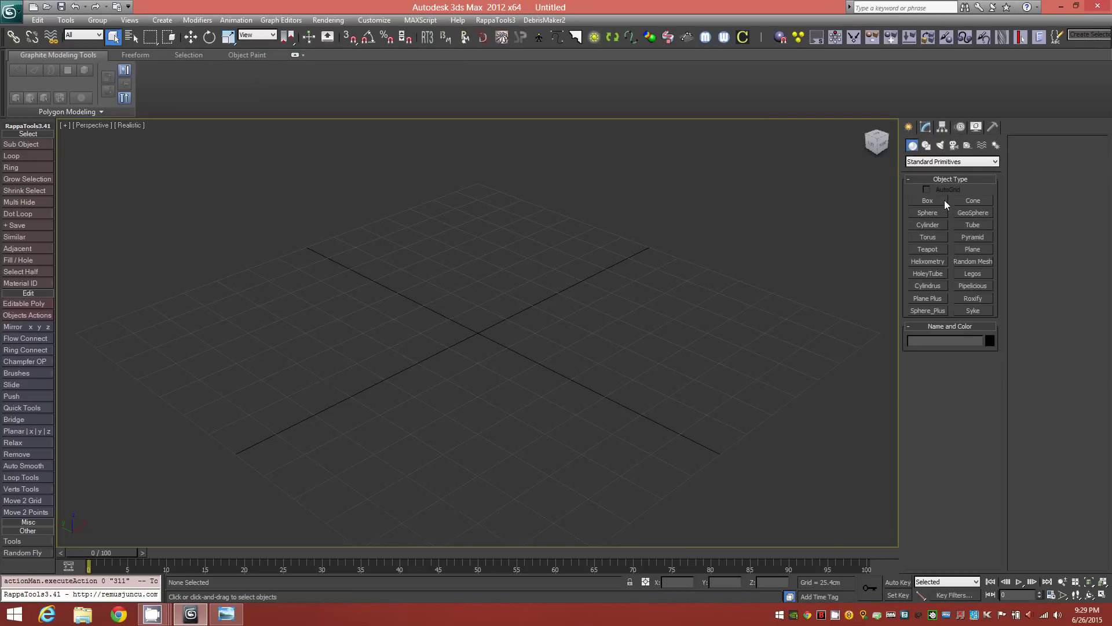
click(929, 201)
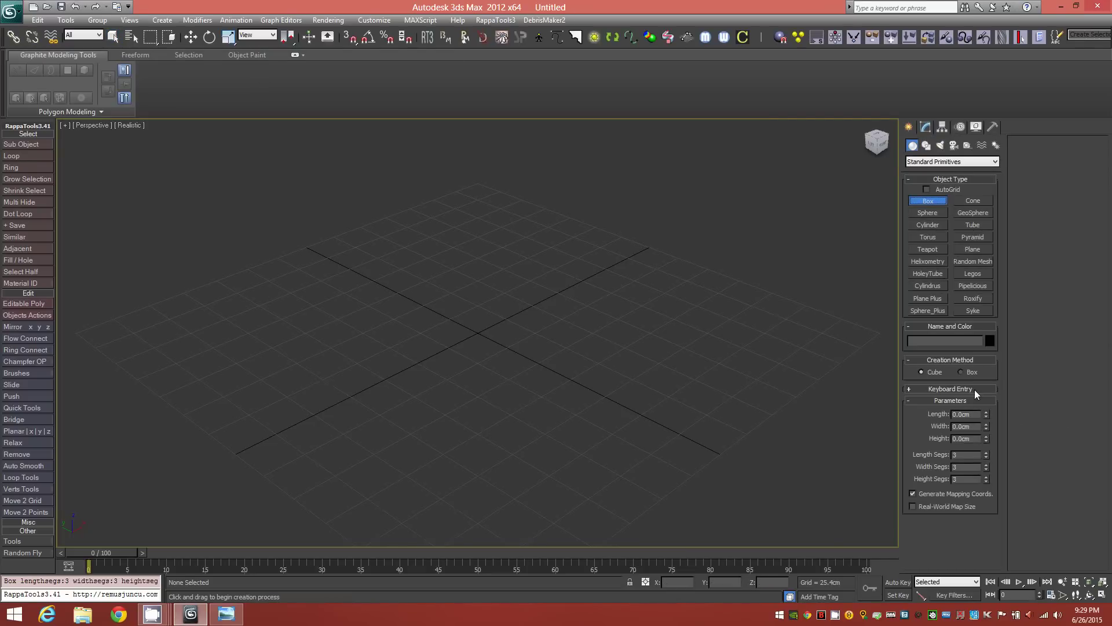
drag(483, 339, 499, 361)
key(F4)
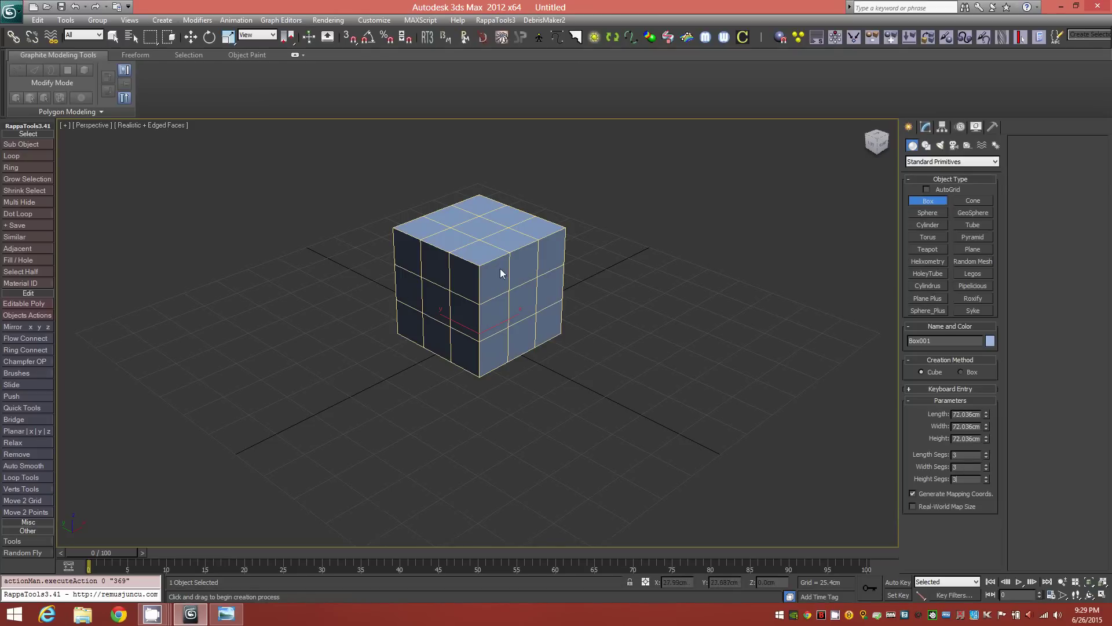
middle_drag(513, 317, 510, 366)
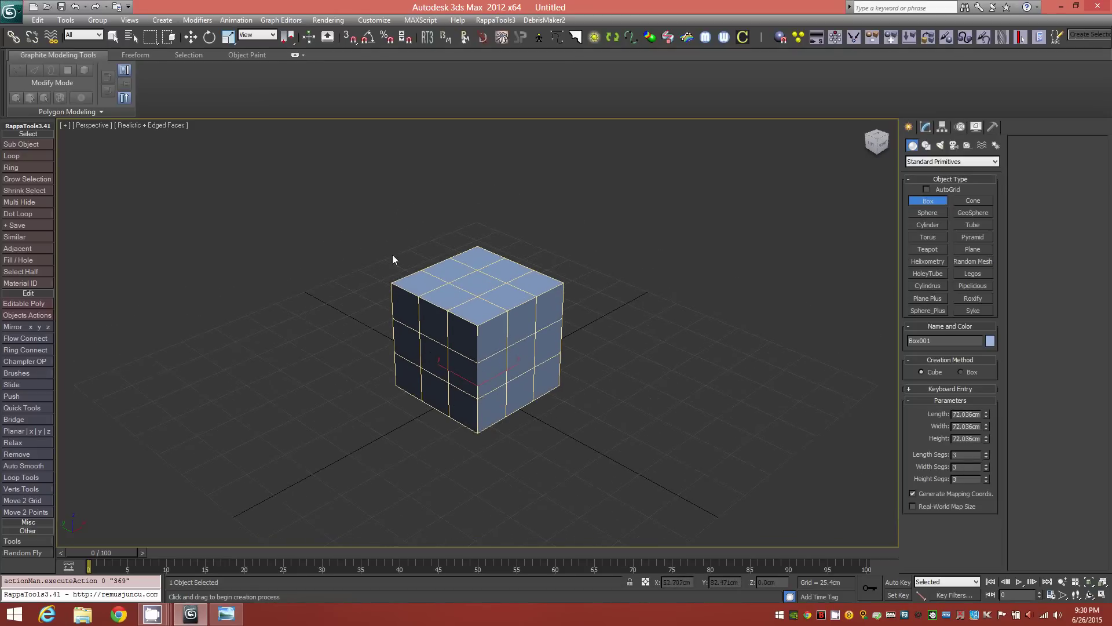
Add an Edit Poly modifier to the cube and delete the three polygons at every corner using a similar-polygon selection
click(69, 112)
click(54, 153)
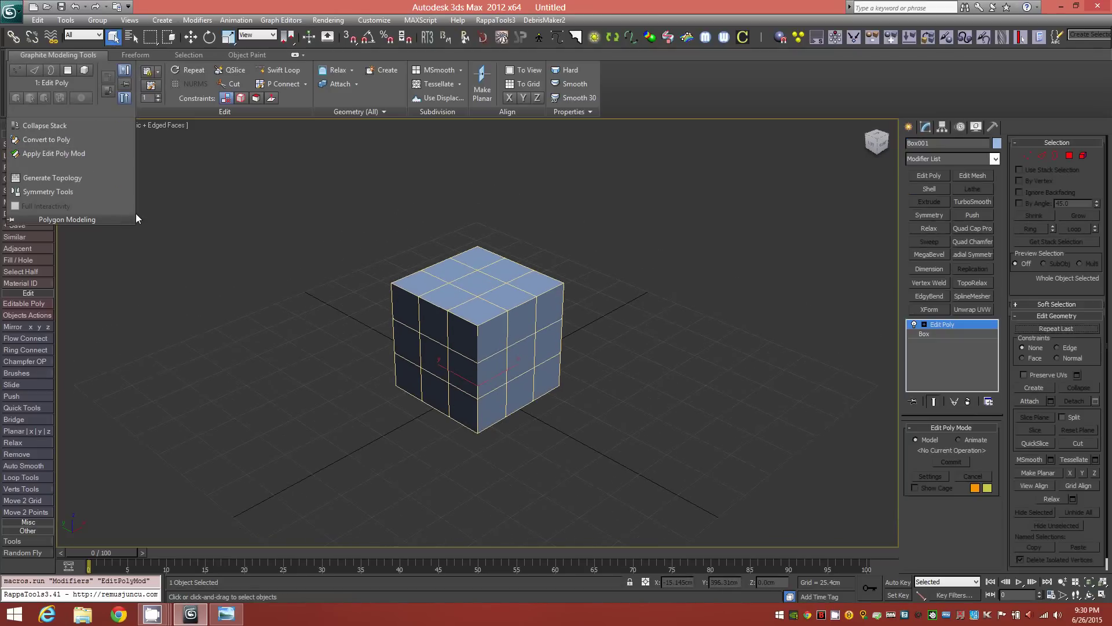
click(1069, 156)
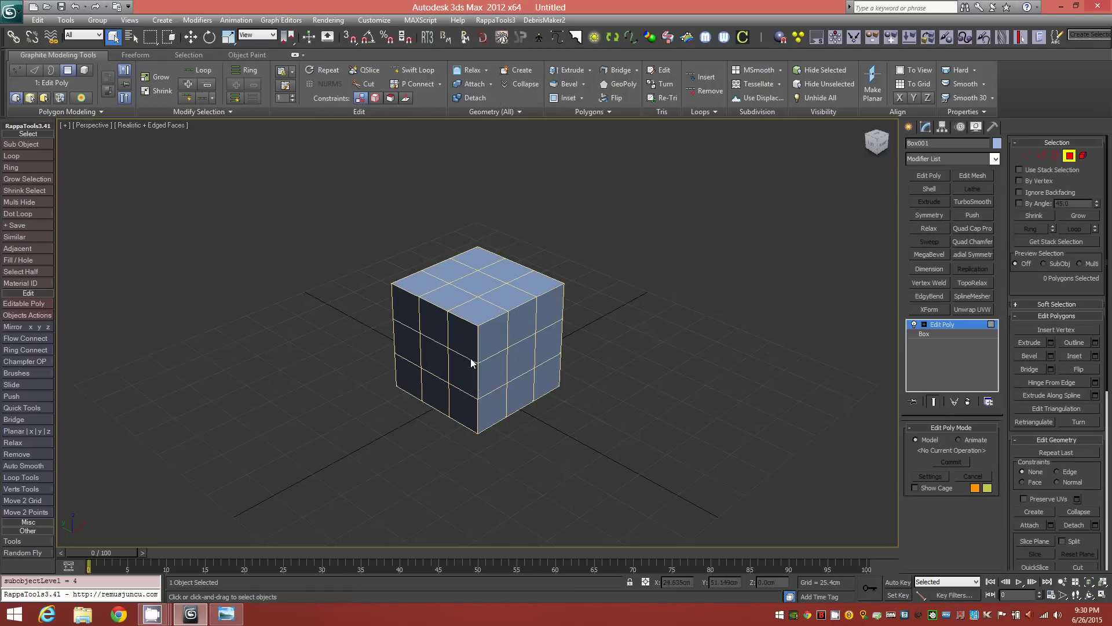
click(482, 318)
ctrl+click(481, 335)
ctrl+click(470, 336)
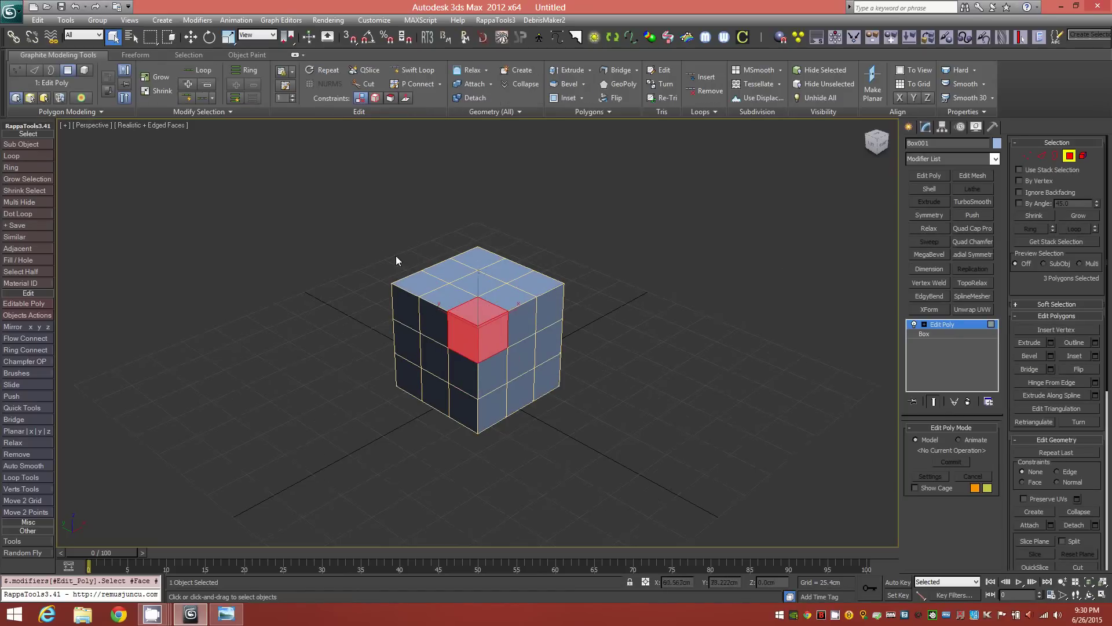
click(222, 110)
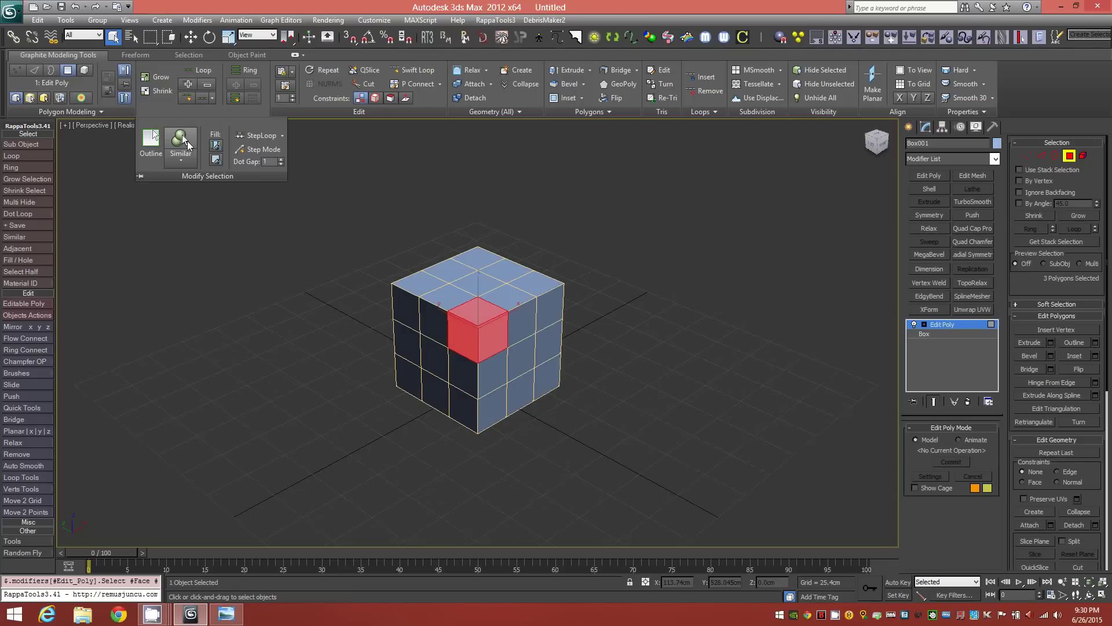
click(185, 144)
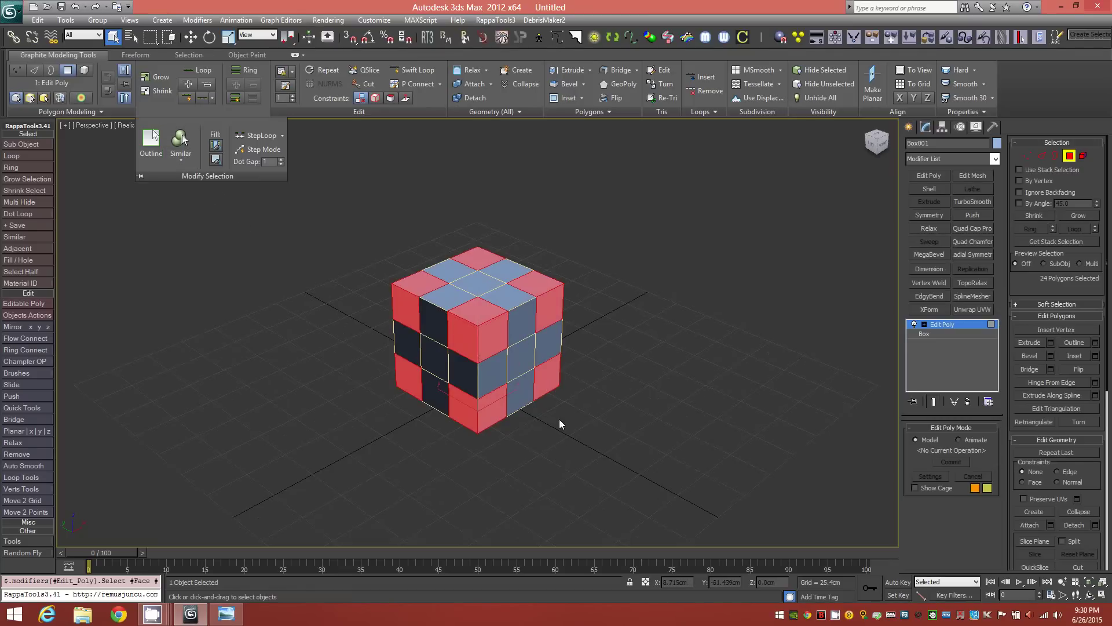
key(Delete)
Select the centre polygon of all six sides and extrude them inward by about 24.65 cm
click(523, 356)
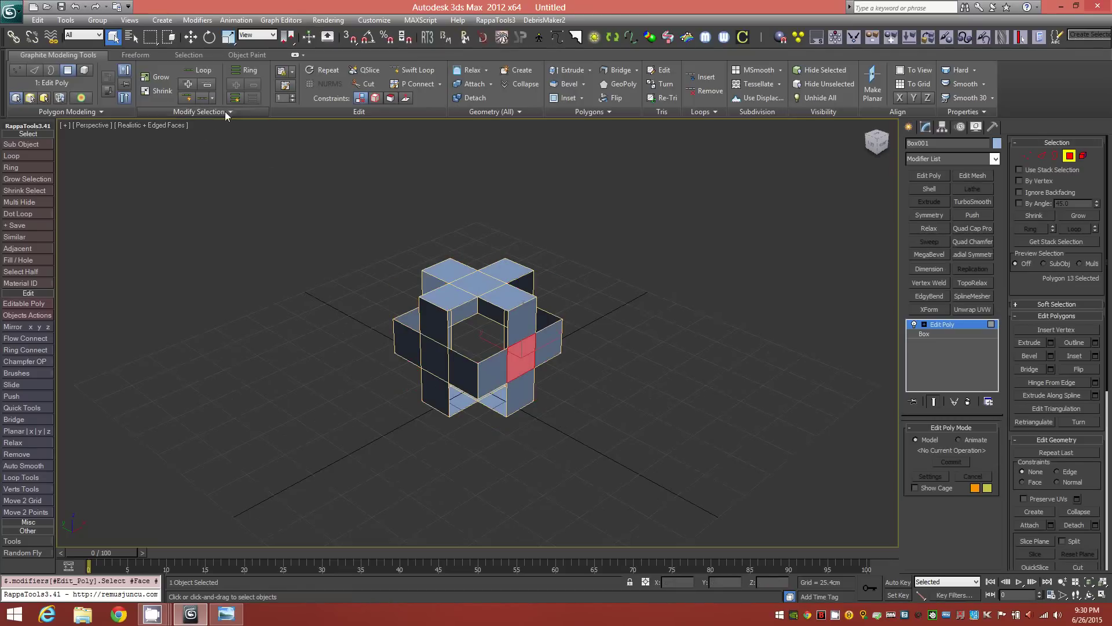
click(224, 111)
click(181, 139)
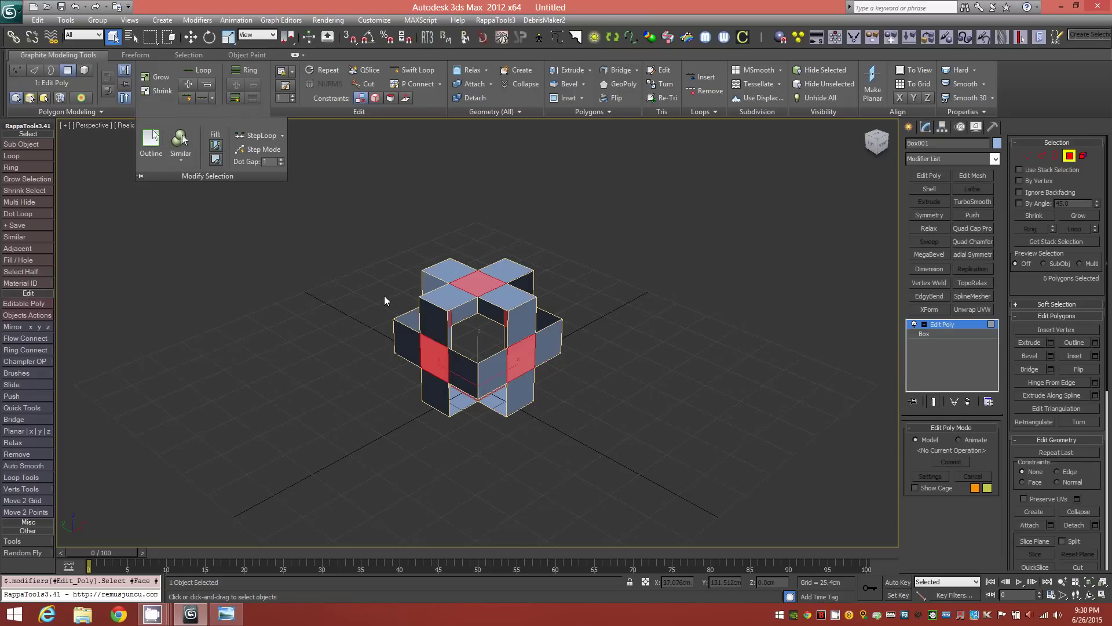
click(567, 70)
drag(483, 356, 445, 359)
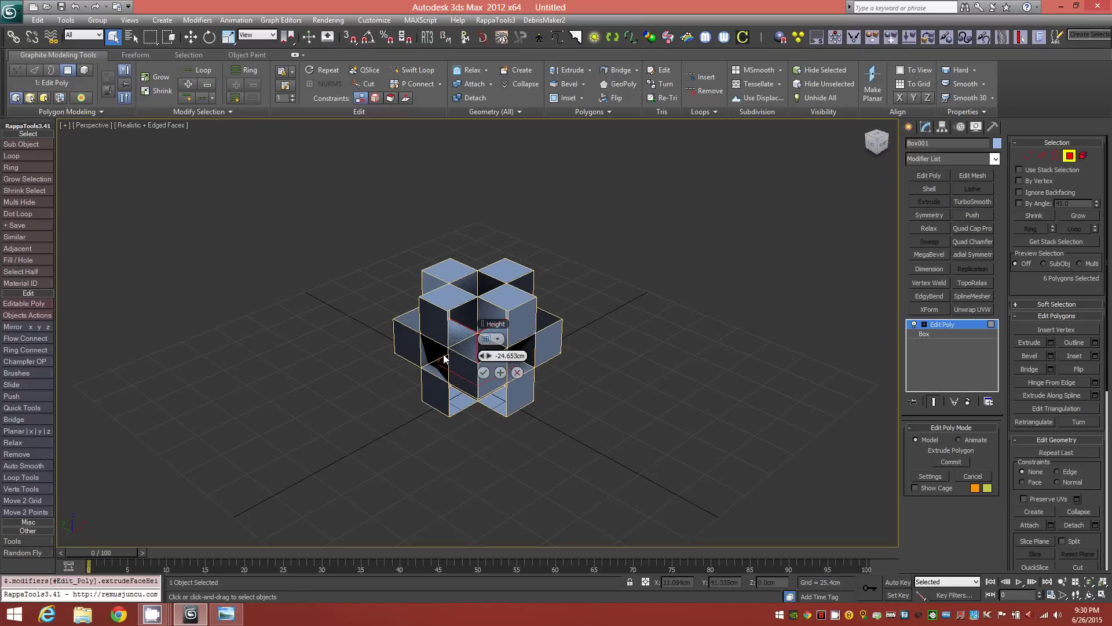
click(484, 373)
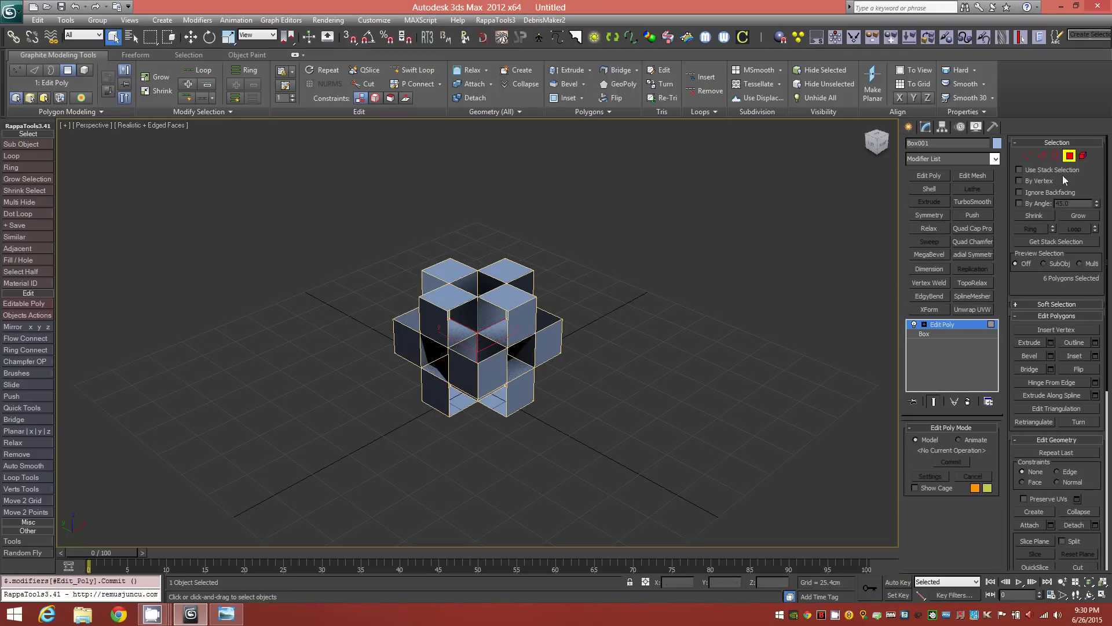
Delete the six extruded centre polygons inside the model
click(1027, 157)
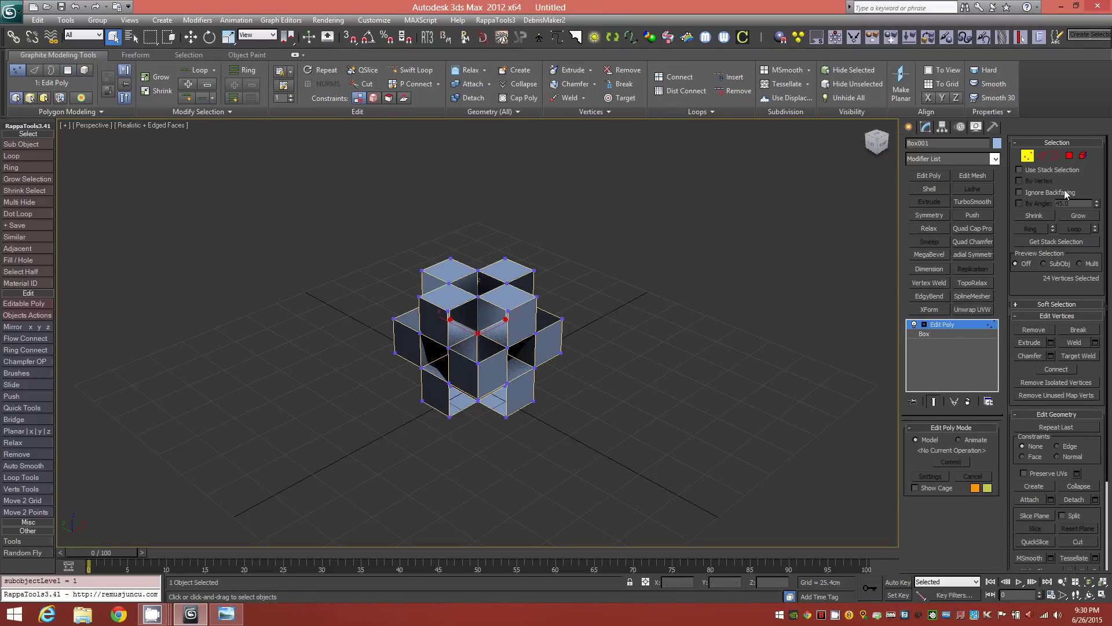
click(1069, 156)
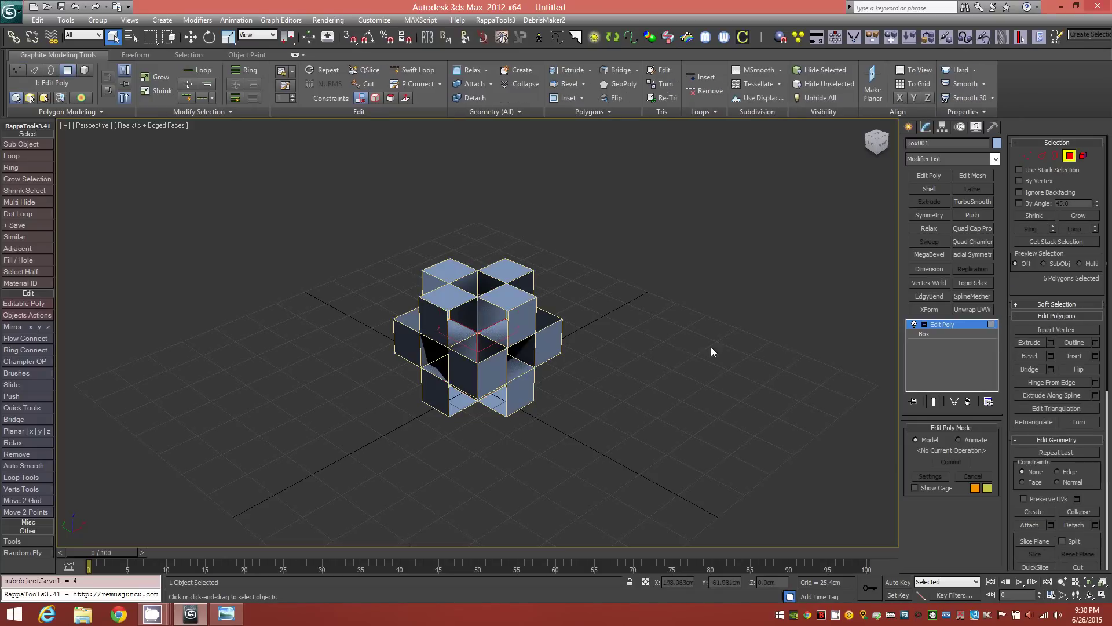
key(Delete)
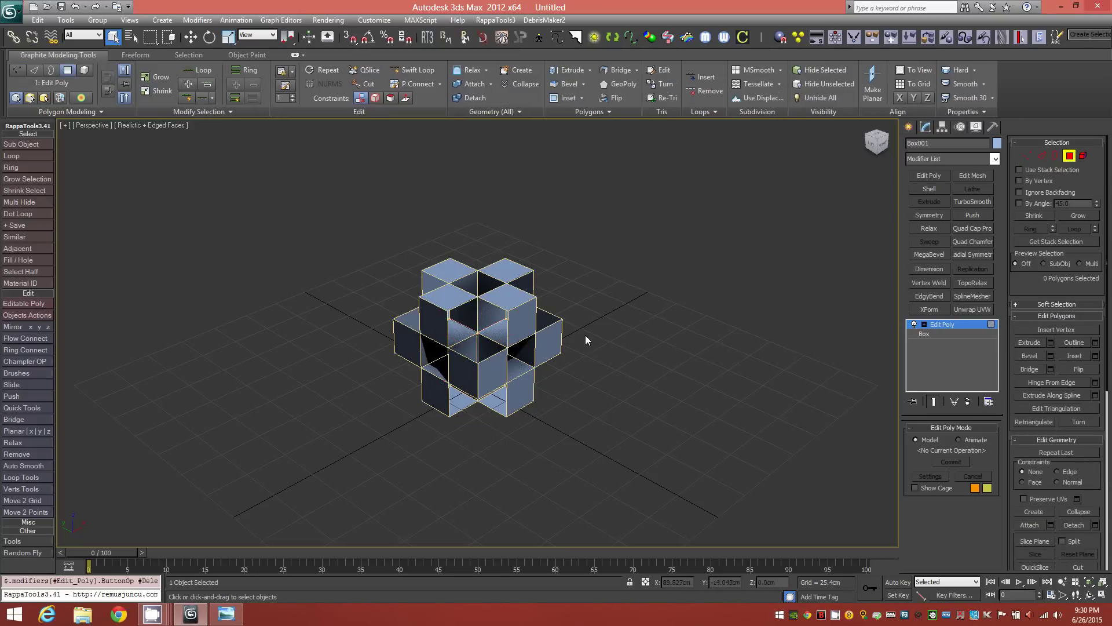
Weld the selected inner vertices with a threshold of about 1.12 cm and leave vertex editing
click(1025, 157)
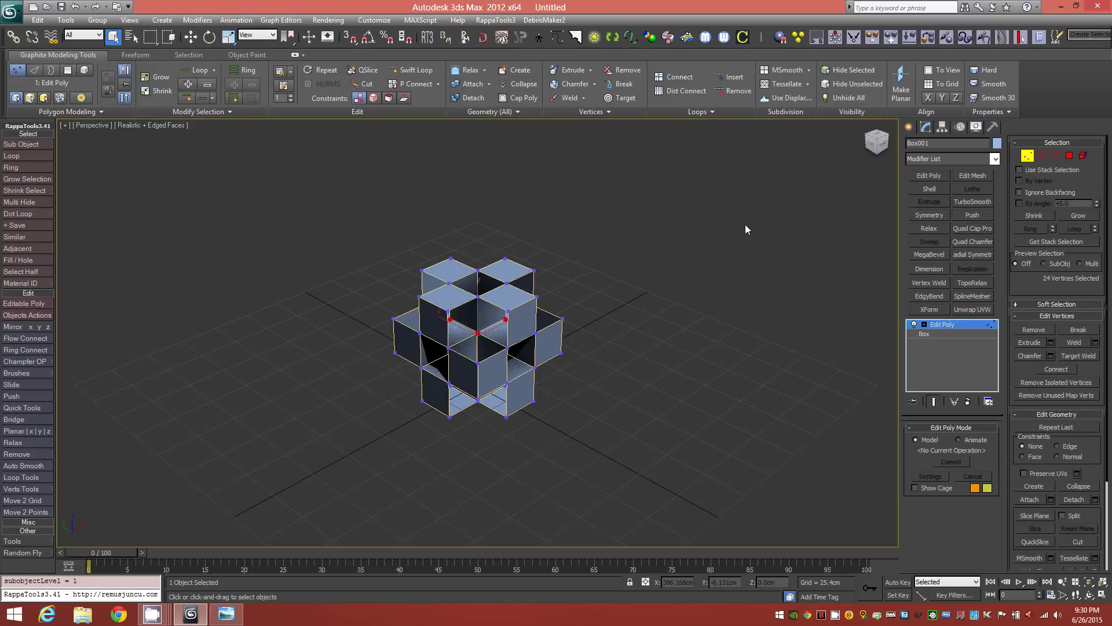
click(569, 99)
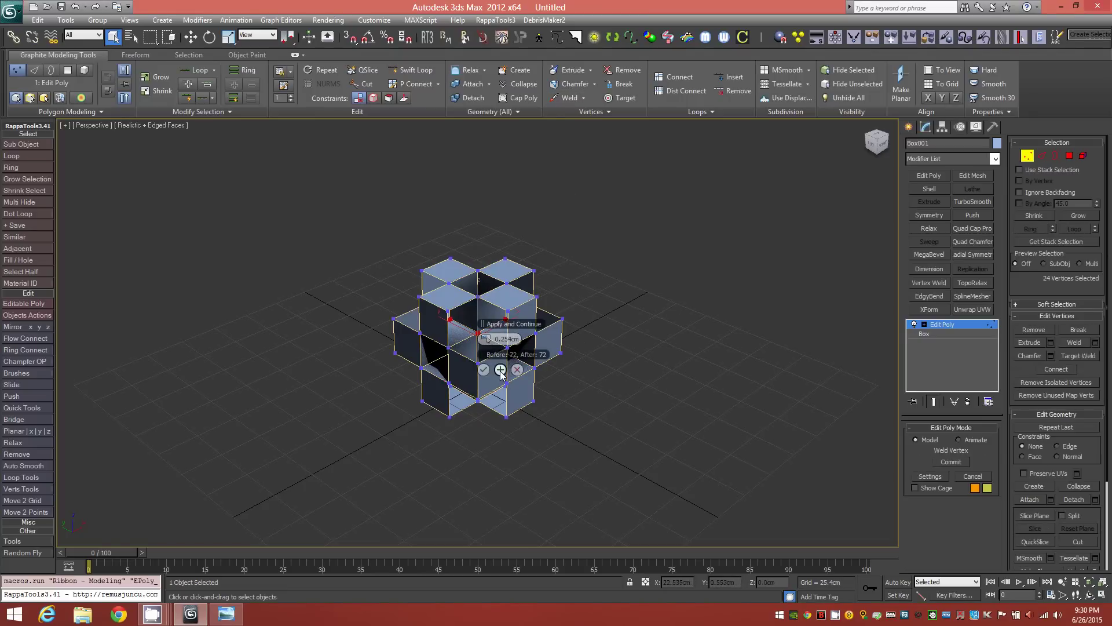
drag(500, 339, 489, 341)
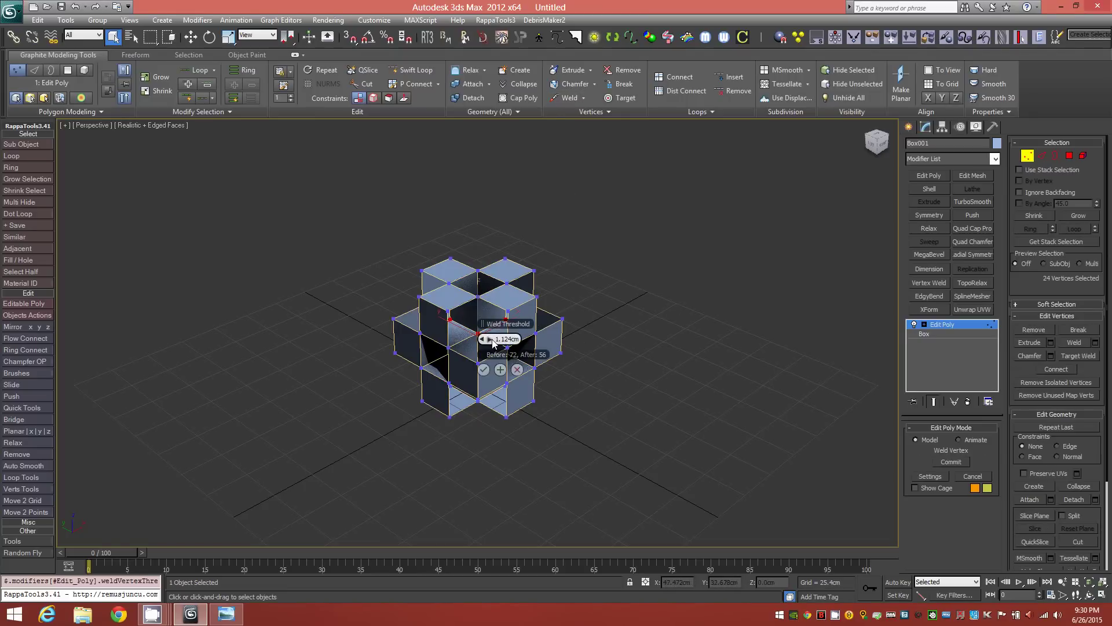
click(484, 369)
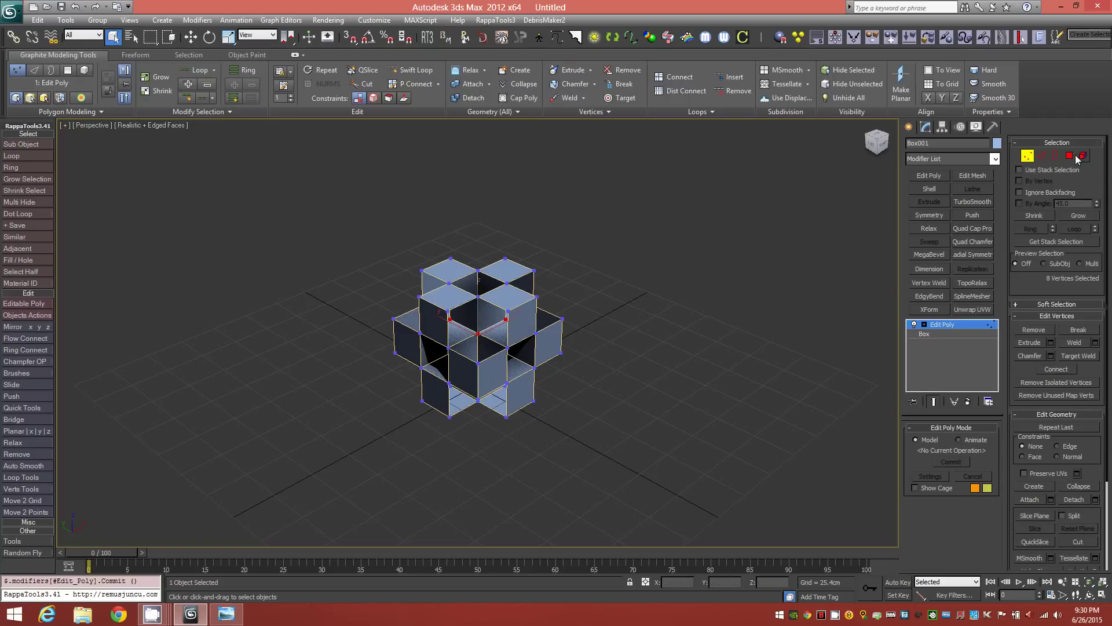
click(1028, 157)
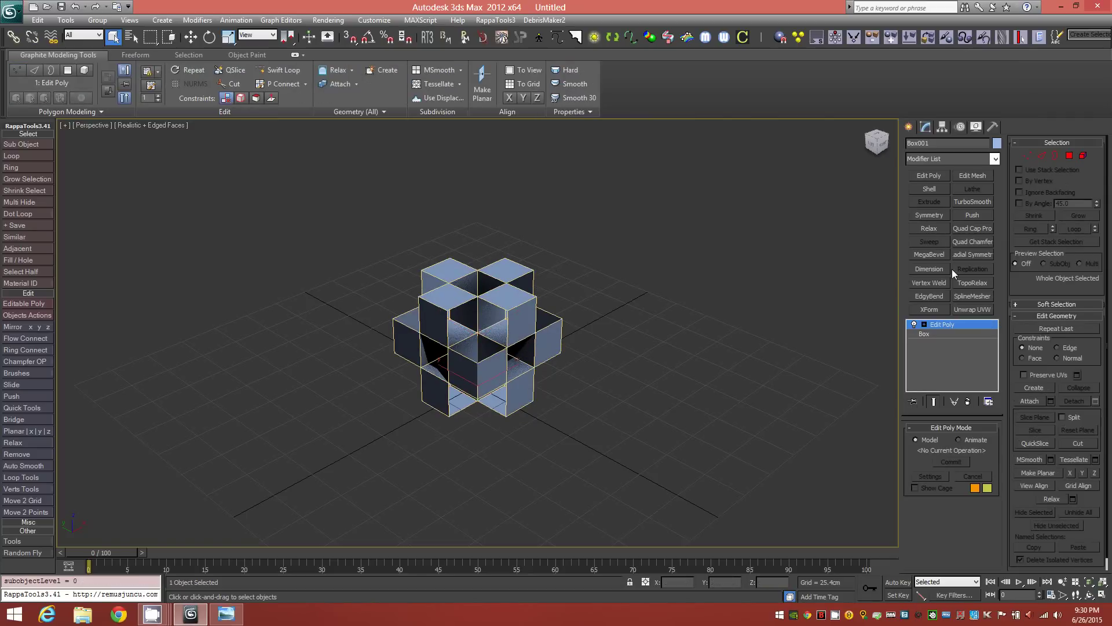
Add Shell and TurboSmooth modifiers with 2 smoothing iterations, and hide the edged faces
click(933, 190)
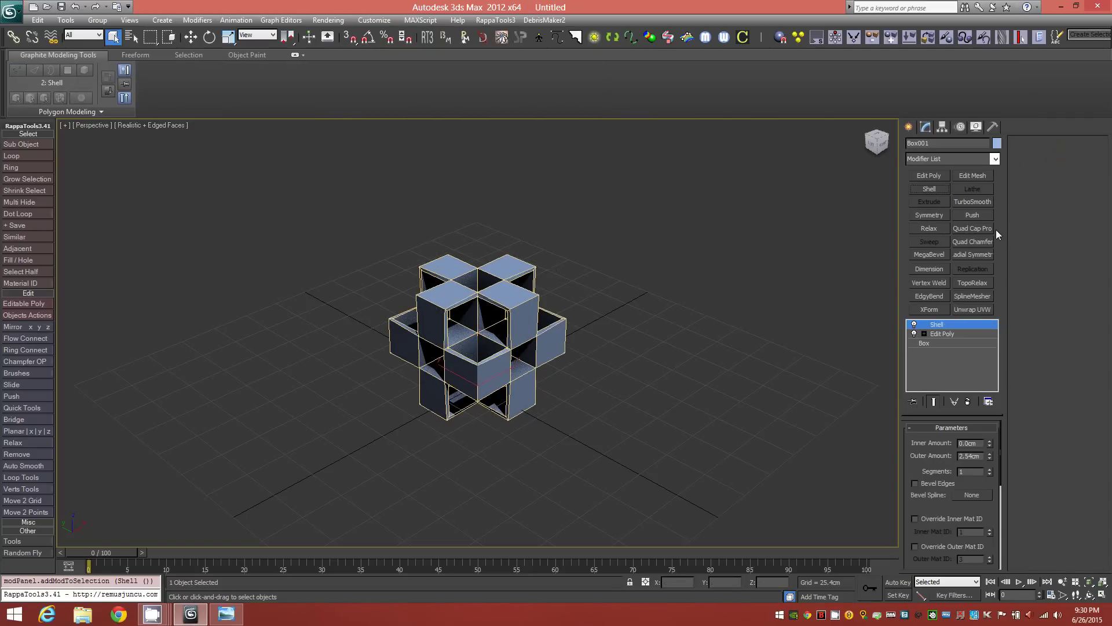
click(979, 203)
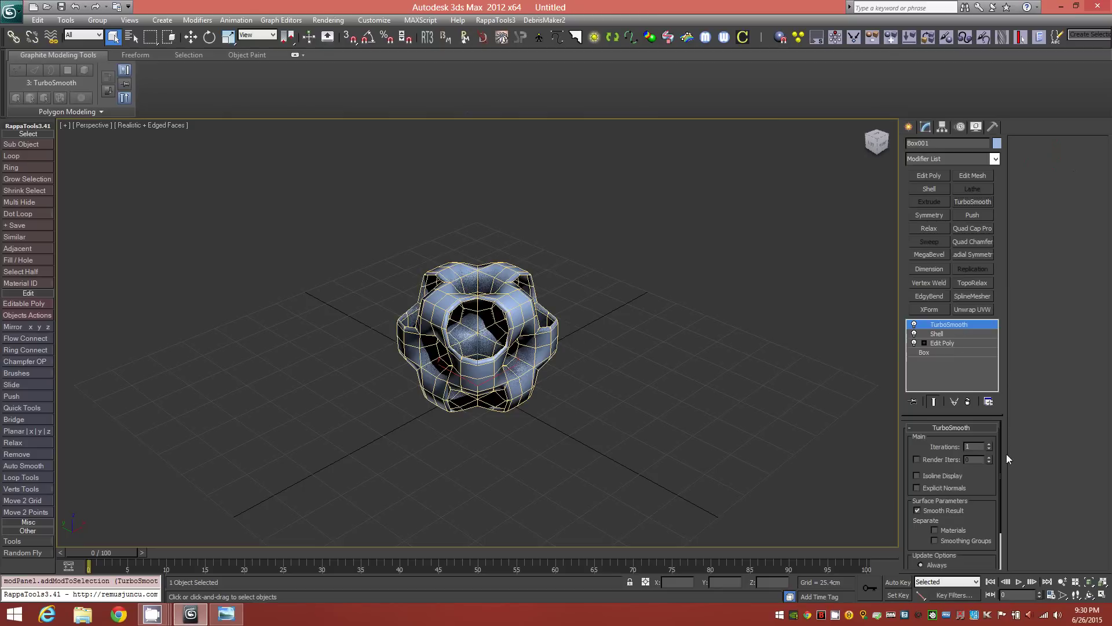
click(989, 444)
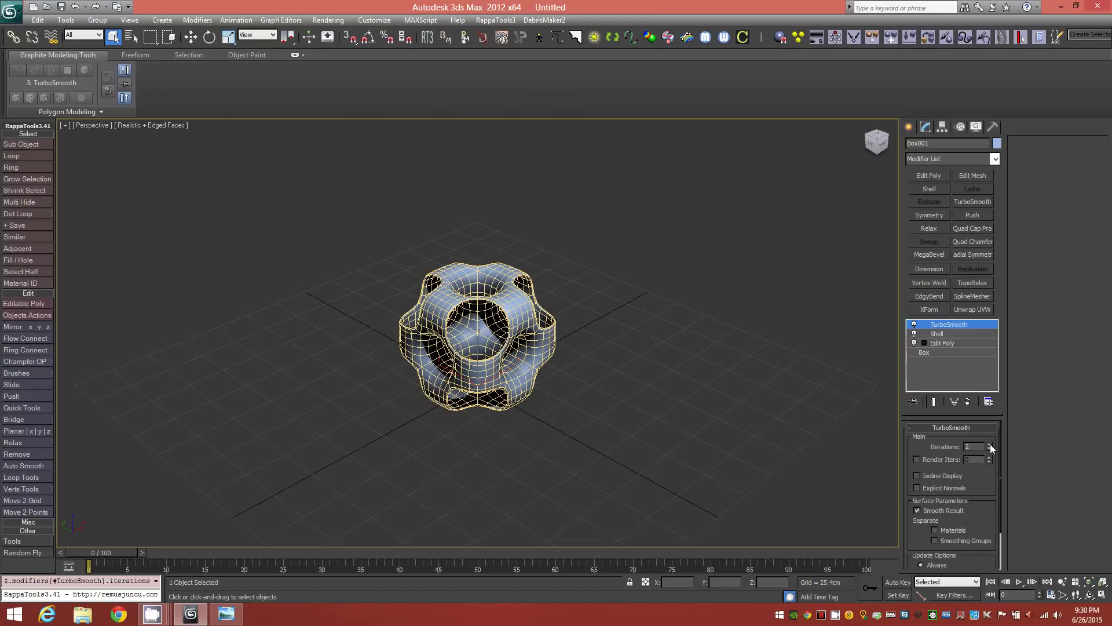
key(F4)
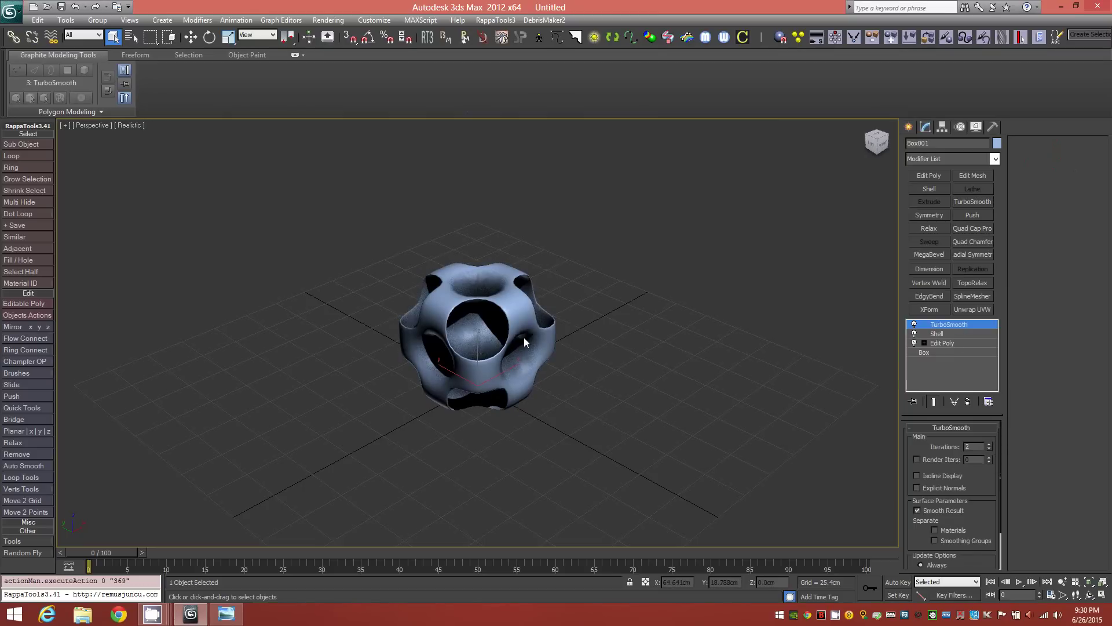
Raise the TurboSmooth iterations to 3 and inspect the smoothed model from several angles
scroll(518, 313, up, 3)
mouse_move(492, 362)
alt+middle_down()
mouse_move(452, 335)
mouse_move(461, 352)
mouse_move(495, 353)
mouse_move(454, 364)
mouse_move(447, 332)
mouse_move(484, 349)
alt+middle_up()
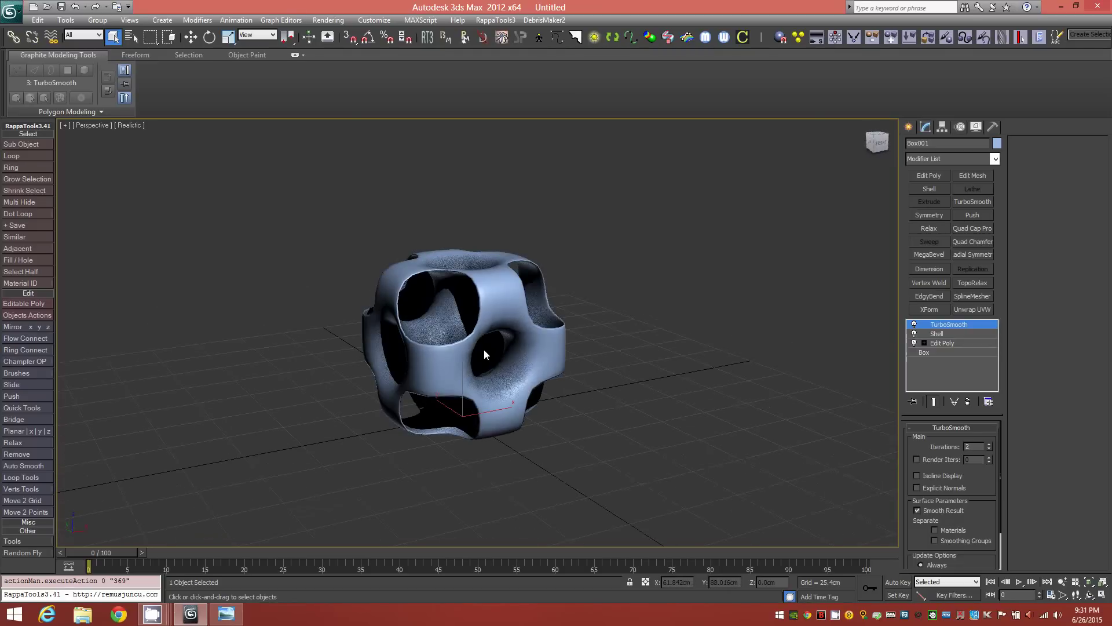
click(989, 443)
mouse_move(506, 362)
alt+middle_down()
mouse_move(509, 404)
mouse_move(534, 360)
mouse_move(479, 352)
mouse_move(456, 316)
mouse_move(473, 346)
mouse_move(464, 327)
mouse_move(428, 326)
mouse_move(485, 332)
mouse_move(503, 352)
mouse_move(551, 350)
mouse_move(583, 329)
mouse_move(503, 333)
mouse_move(466, 365)
mouse_move(424, 334)
mouse_move(491, 327)
mouse_move(469, 340)
mouse_move(491, 336)
mouse_move(505, 391)
mouse_move(501, 336)
mouse_move(520, 316)
mouse_move(434, 331)
mouse_move(465, 319)
mouse_move(462, 332)
mouse_move(504, 336)
mouse_move(474, 336)
mouse_move(471, 405)
mouse_move(540, 370)
mouse_move(523, 342)
mouse_move(482, 335)
mouse_move(538, 336)
mouse_move(527, 368)
mouse_move(491, 393)
mouse_move(480, 347)
mouse_move(500, 333)
mouse_move(427, 336)
mouse_move(425, 371)
mouse_move(460, 394)
mouse_move(491, 354)
mouse_move(544, 333)
mouse_move(534, 322)
mouse_move(556, 318)
mouse_move(555, 288)
mouse_move(487, 362)
mouse_move(485, 384)
mouse_move(469, 345)
mouse_move(494, 335)
mouse_move(422, 332)
mouse_move(490, 333)
mouse_move(488, 314)
mouse_move(449, 325)
mouse_move(507, 348)
alt+middle_up()
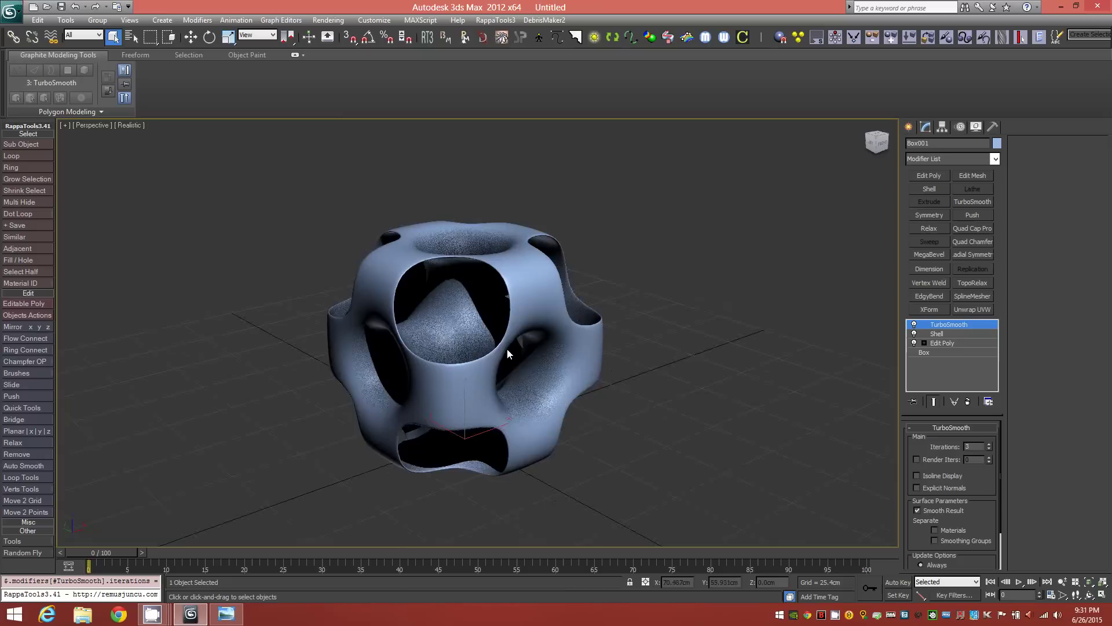
mouse_move(453, 326)
alt+middle_down()
mouse_move(488, 329)
mouse_move(493, 385)
mouse_move(479, 330)
mouse_move(512, 312)
mouse_move(565, 309)
mouse_move(503, 319)
mouse_move(505, 328)
mouse_move(478, 322)
mouse_move(503, 310)
mouse_move(383, 313)
mouse_move(489, 375)
mouse_move(512, 330)
mouse_move(506, 315)
mouse_move(472, 318)
mouse_move(524, 325)
mouse_move(462, 325)
mouse_move(468, 352)
mouse_move(460, 317)
mouse_move(444, 328)
mouse_move(411, 315)
mouse_move(433, 345)
mouse_move(478, 329)
mouse_move(416, 311)
mouse_move(475, 325)
mouse_move(458, 331)
alt+middle_up()
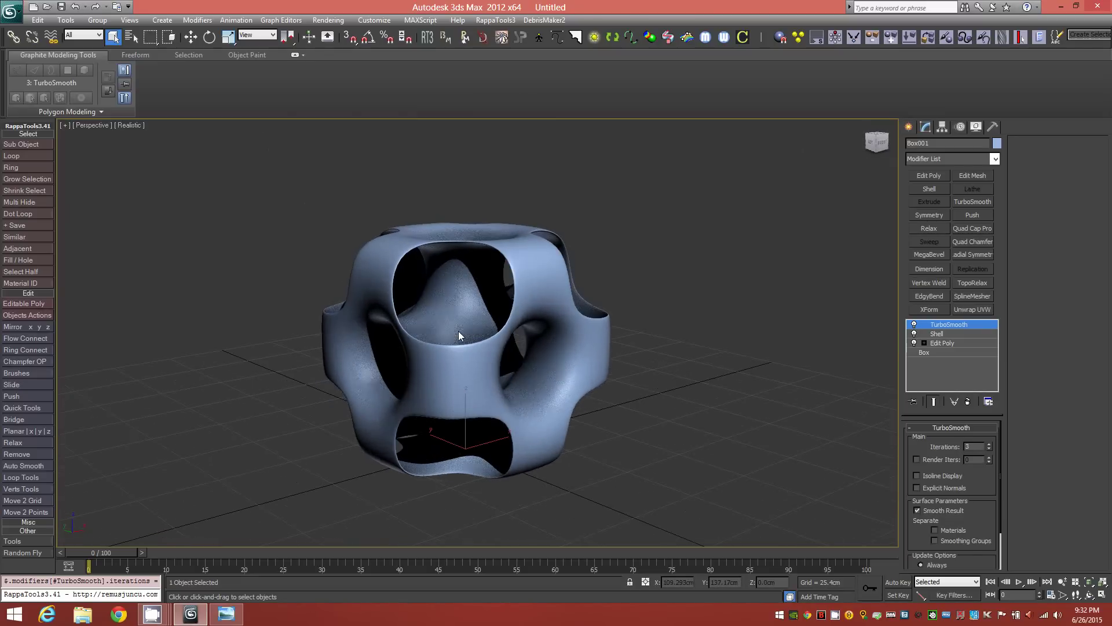